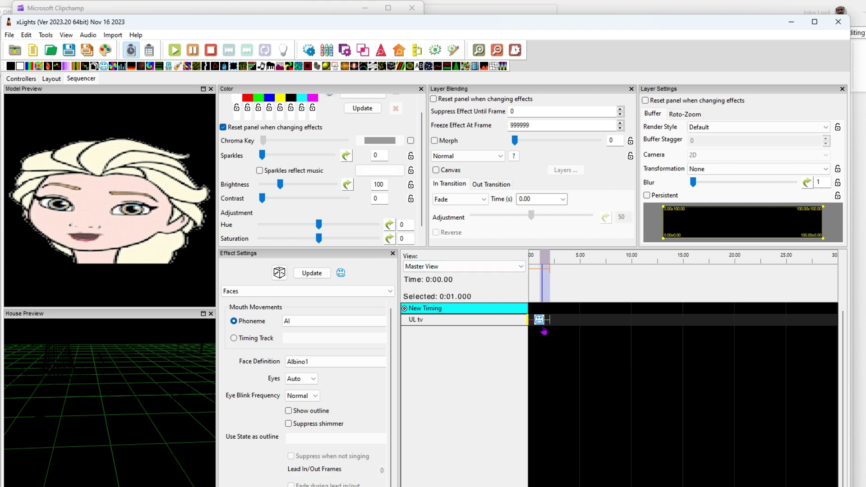
Insert a second layer below the UL tv model and collapse its strand rows.
double_click(464, 326)
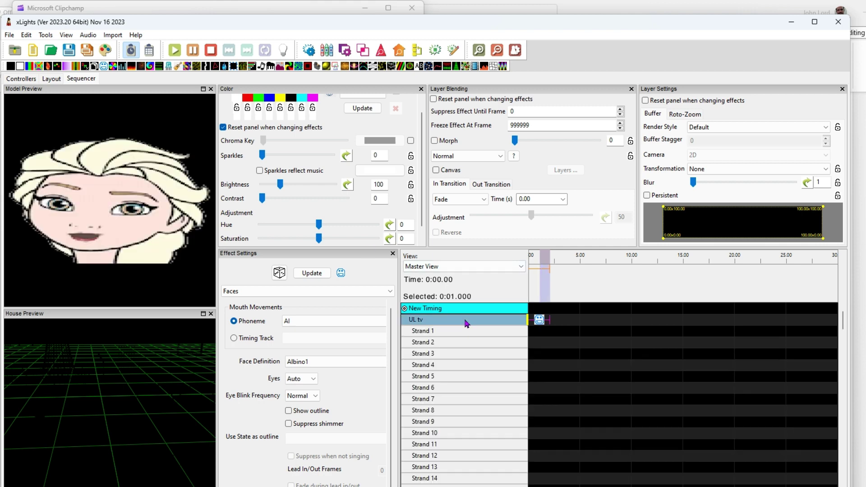
right_click(464, 322)
double_click(450, 324)
right_click(450, 319)
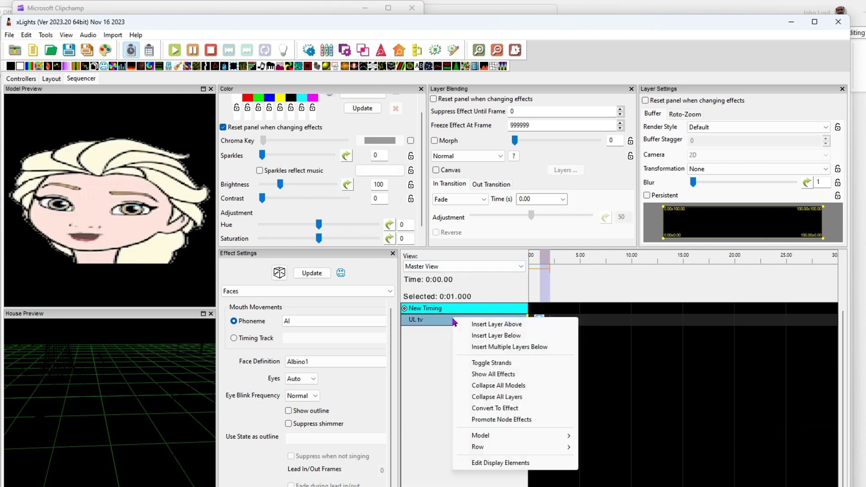
click(500, 338)
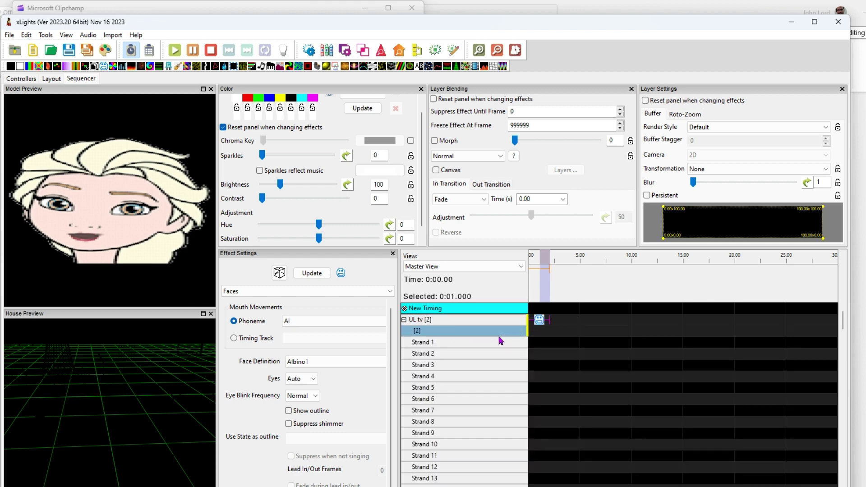
double_click(447, 320)
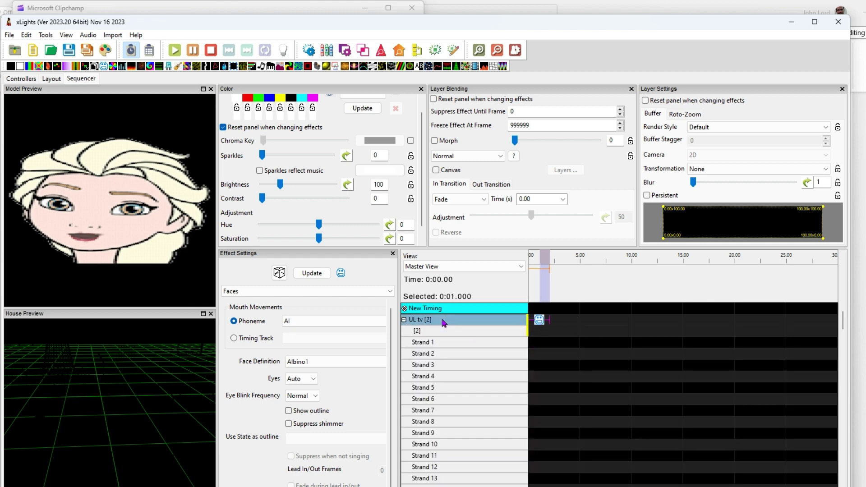
Copy the Elsa Faces effect and paste it onto layer [2] at 0:00.
right_click(540, 324)
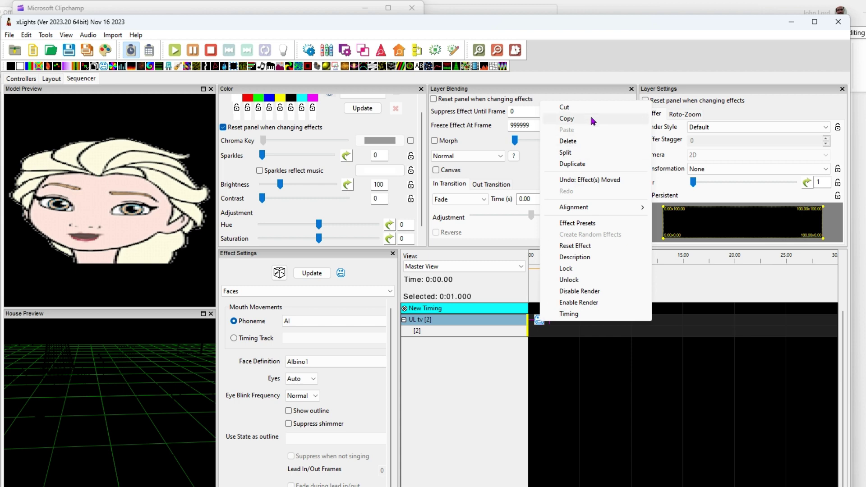
click(566, 118)
click(533, 333)
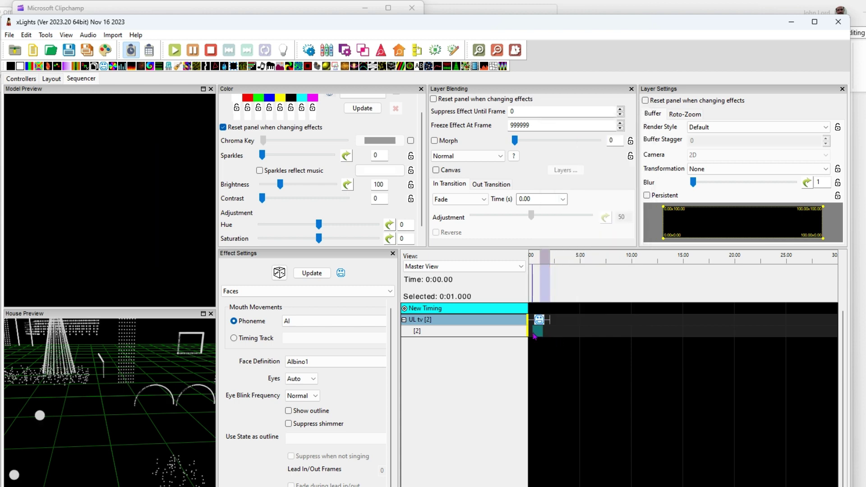
key(ctrl+v)
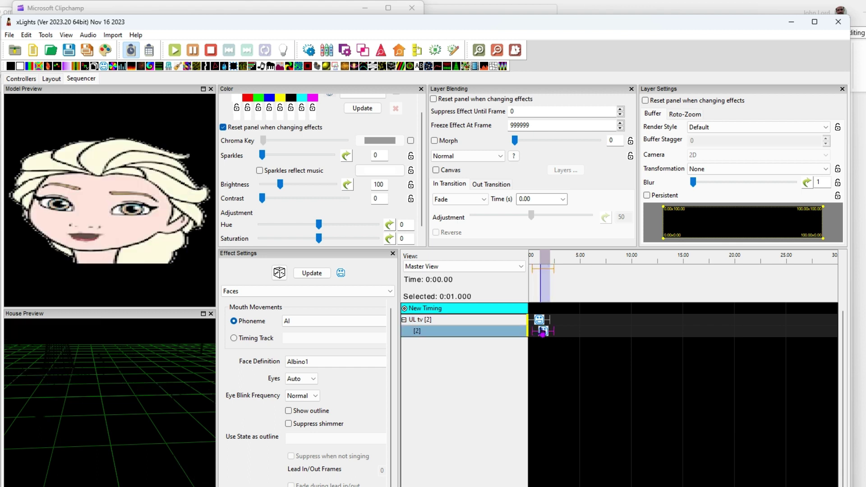
click(558, 366)
Set the layer [2] effect's Face Definition to Pink Bulb with Hat, then reselect the Elsa effect.
click(367, 361)
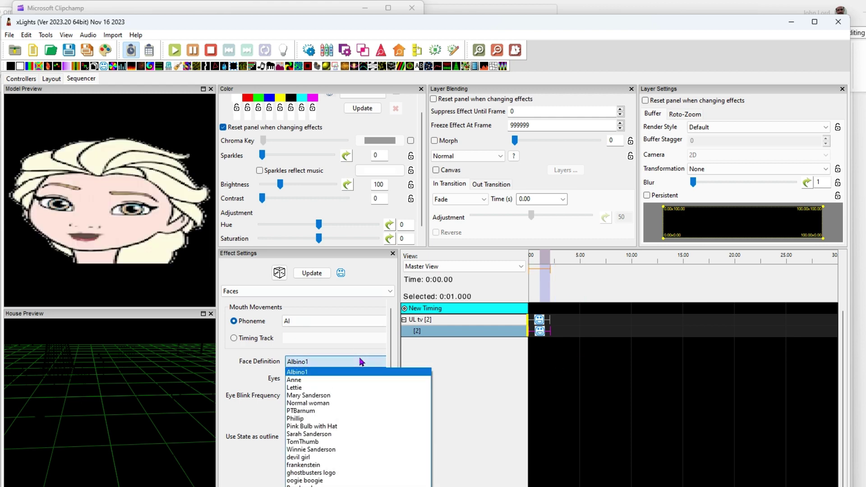
click(347, 427)
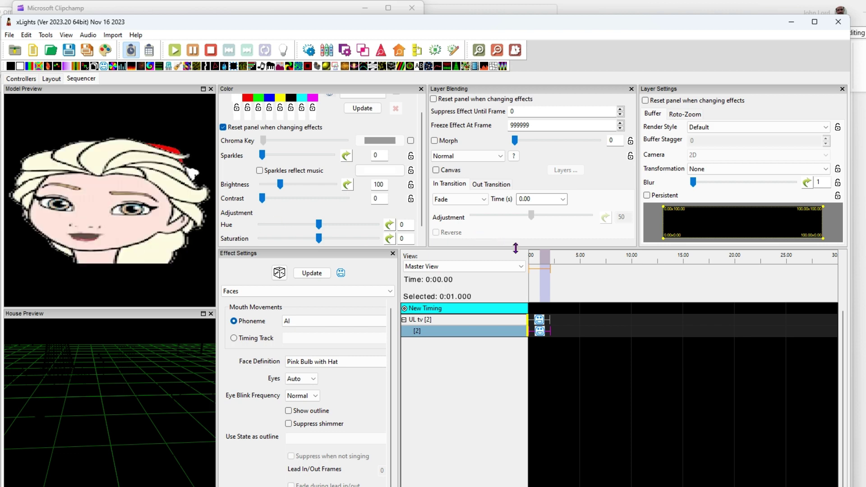
click(539, 323)
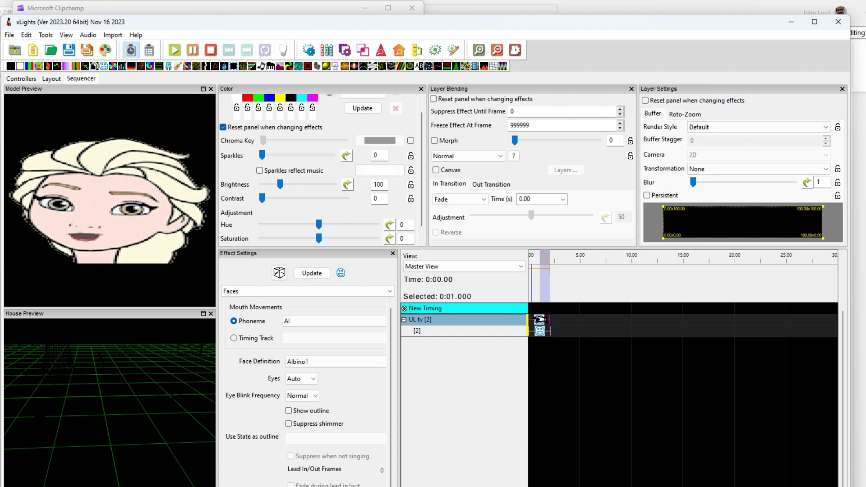
click(541, 324)
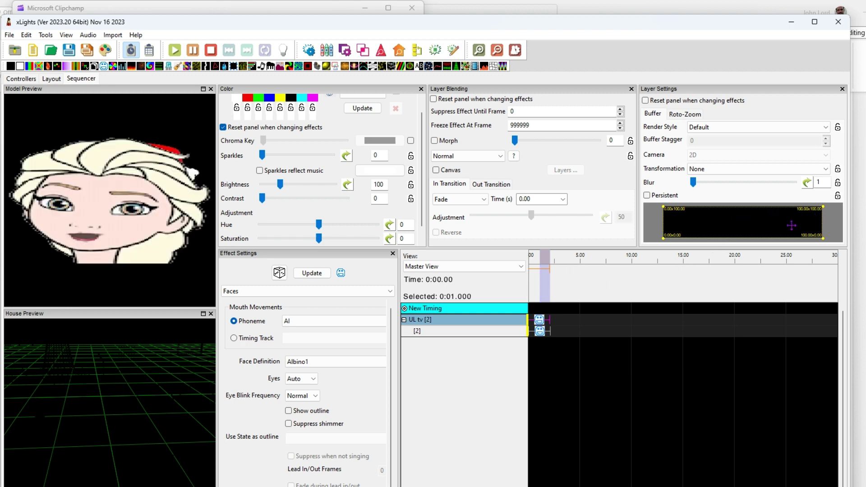
Open the Buffer Size editor from the buffer presets, showing Top and Right at 100.
right_click(731, 232)
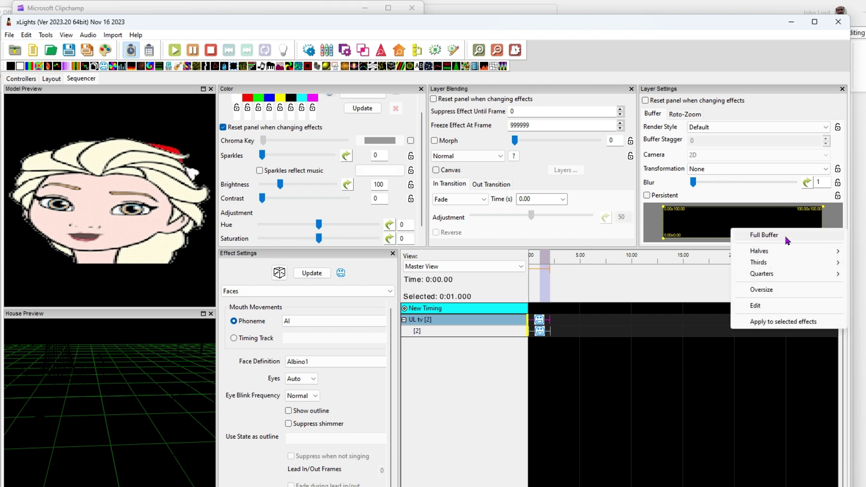
mouse_move(816, 258)
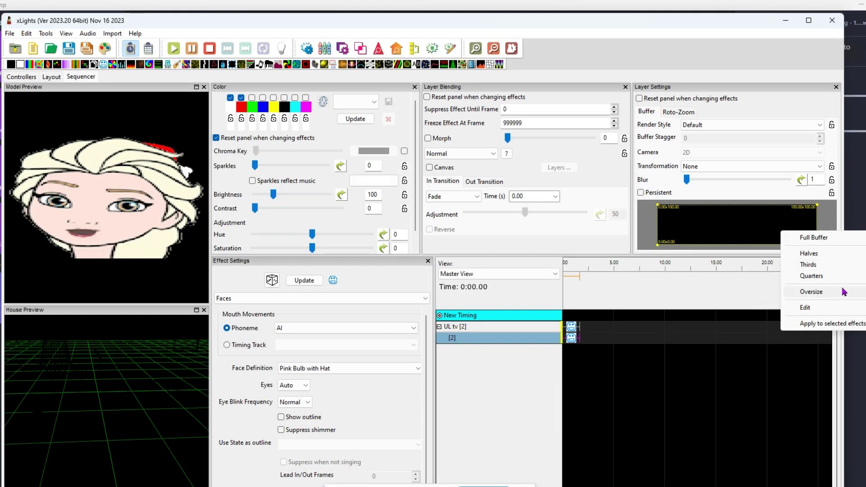
click(824, 310)
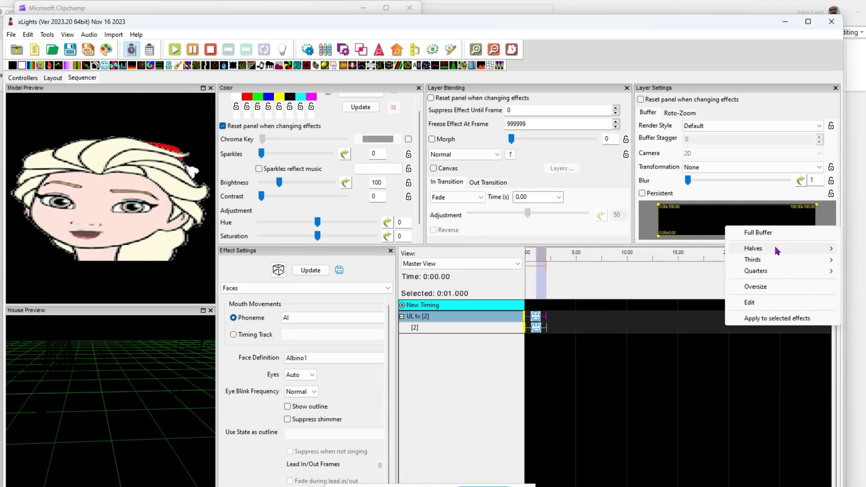
Confine Elsa to the Left Half buffer and the Pink Bulb with Hat face to the Right Half.
mouse_move(777, 250)
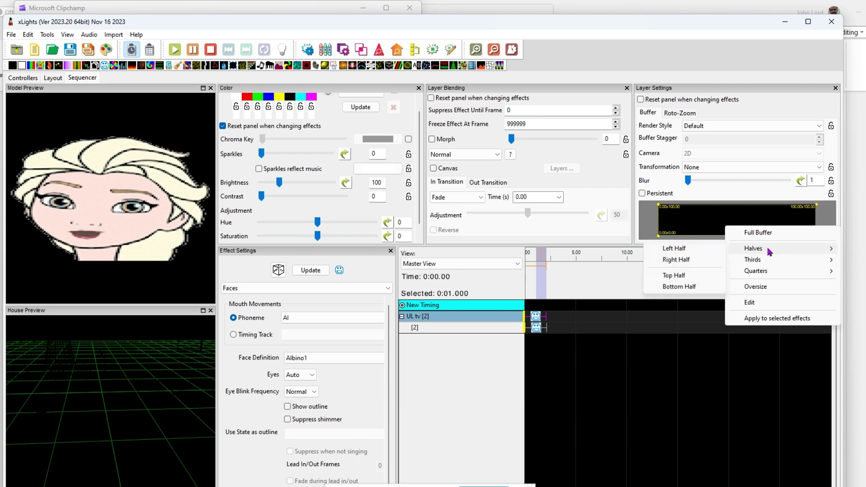
click(692, 250)
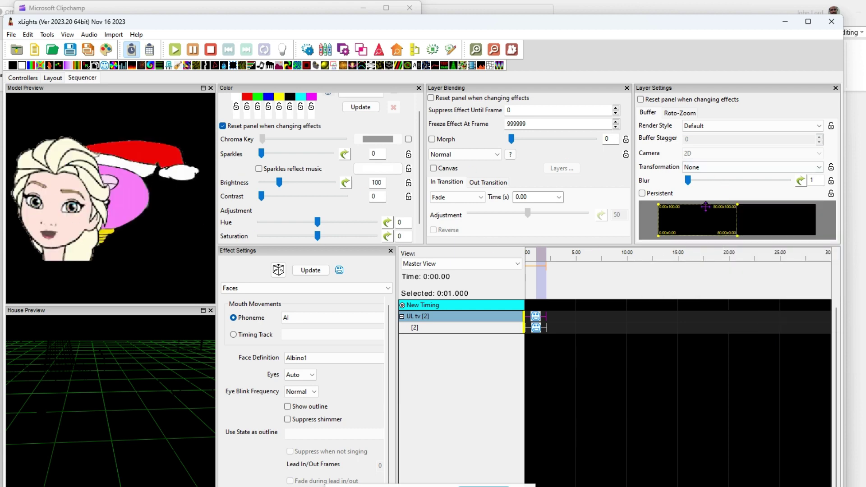
click(537, 329)
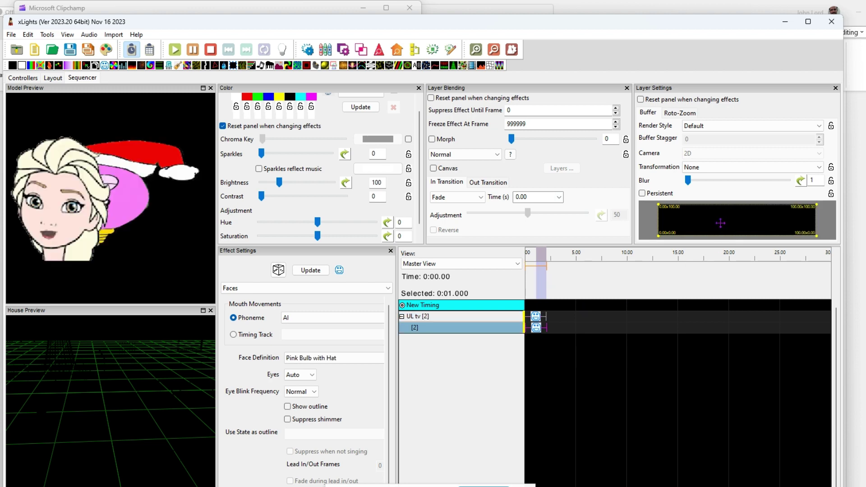
right_click(739, 220)
mouse_move(790, 244)
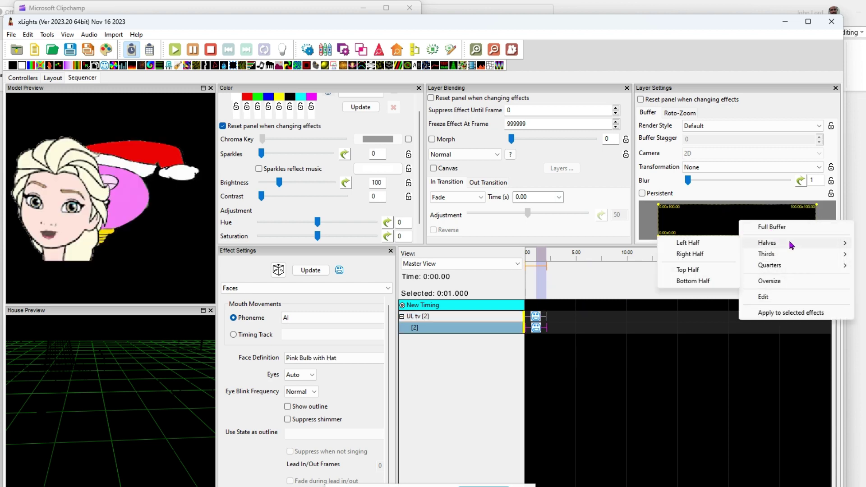
click(690, 253)
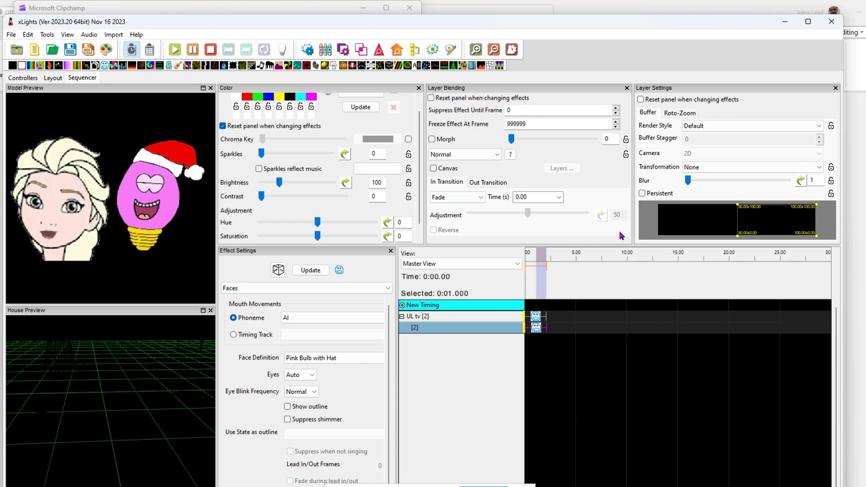
Give the Pink Bulb face a Flip Horizontal transformation and a Left Half buffer.
click(721, 170)
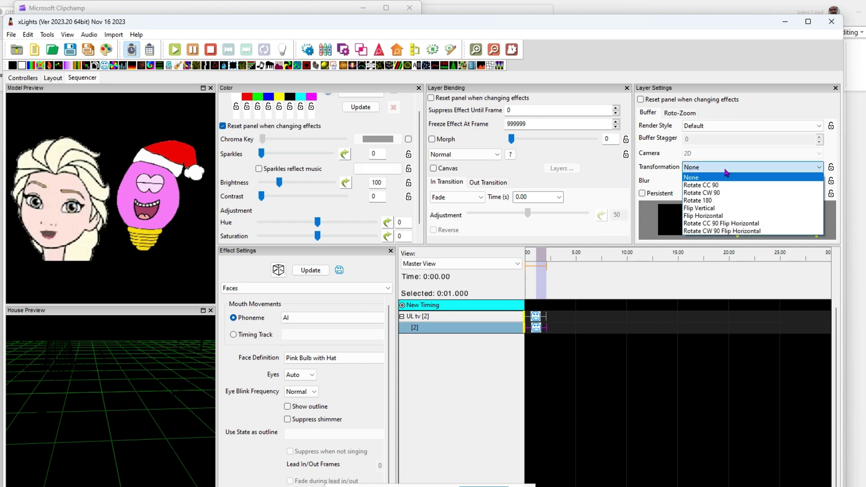
click(734, 217)
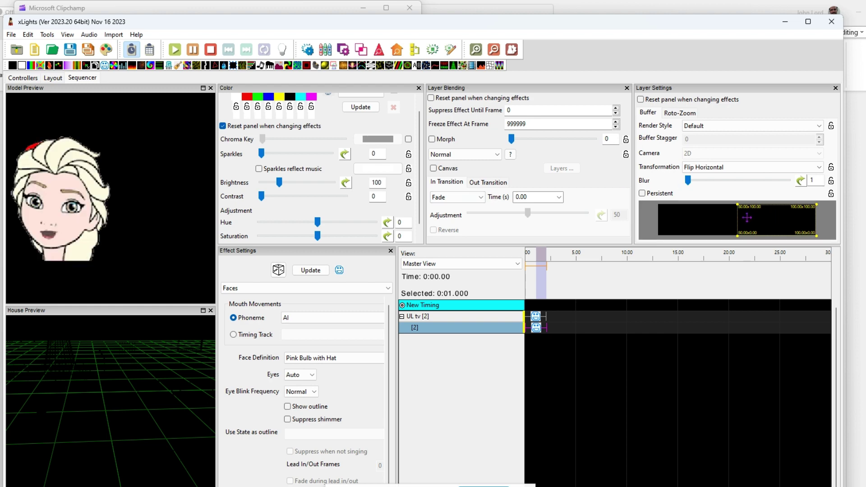
right_click(749, 222)
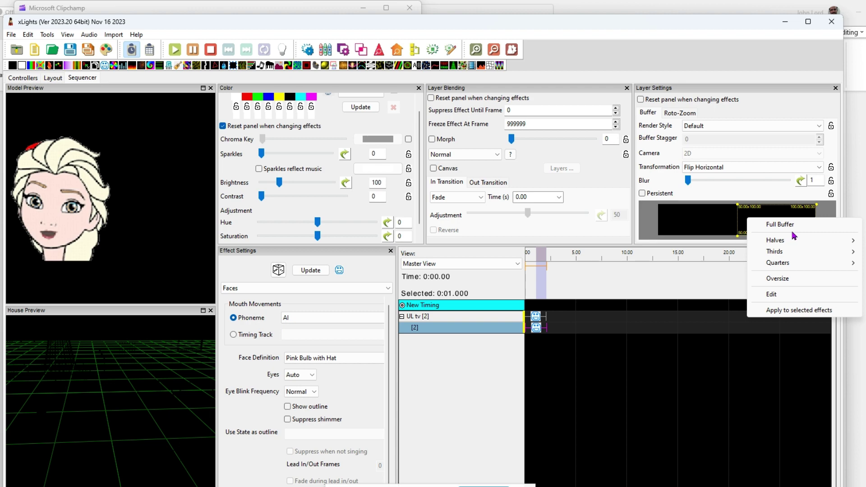
mouse_move(793, 240)
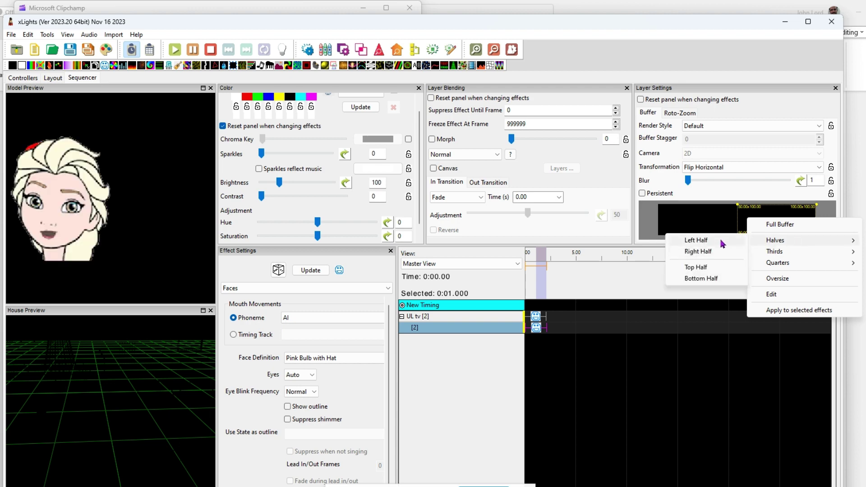
click(722, 244)
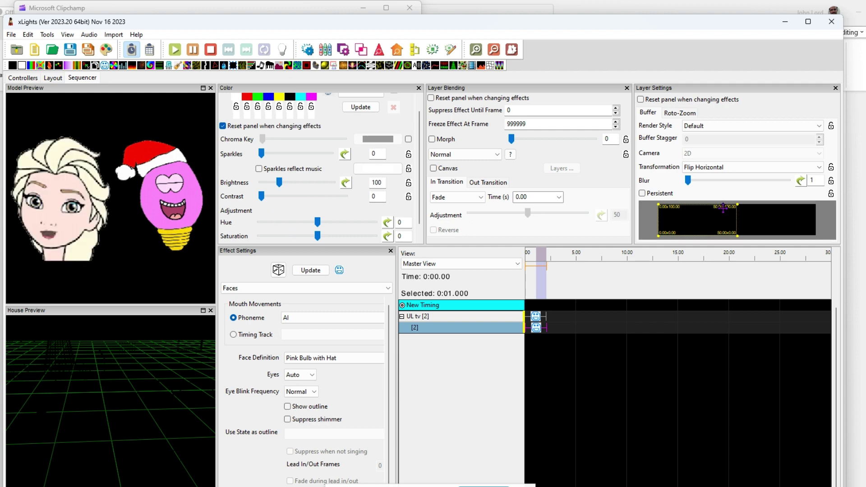
Try Middle Third and Bottom Third buffers for the bulb face, ending on Right Third.
right_click(751, 222)
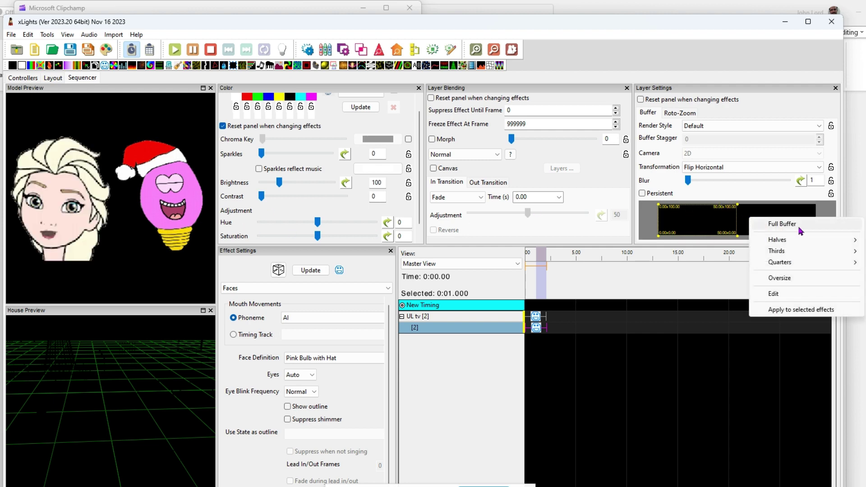
mouse_move(794, 254)
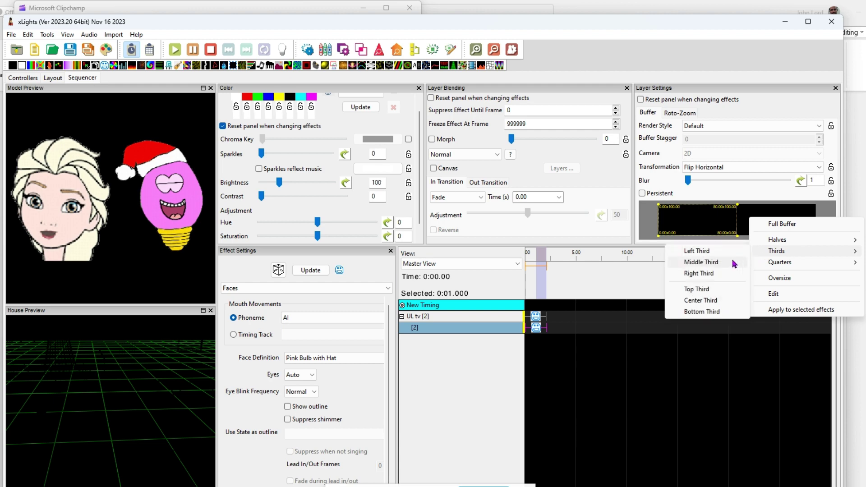
click(719, 266)
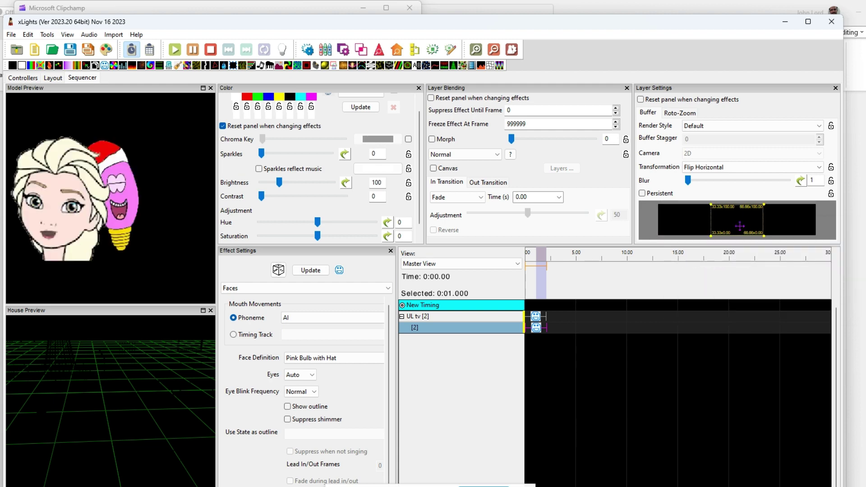
right_click(740, 226)
mouse_move(772, 260)
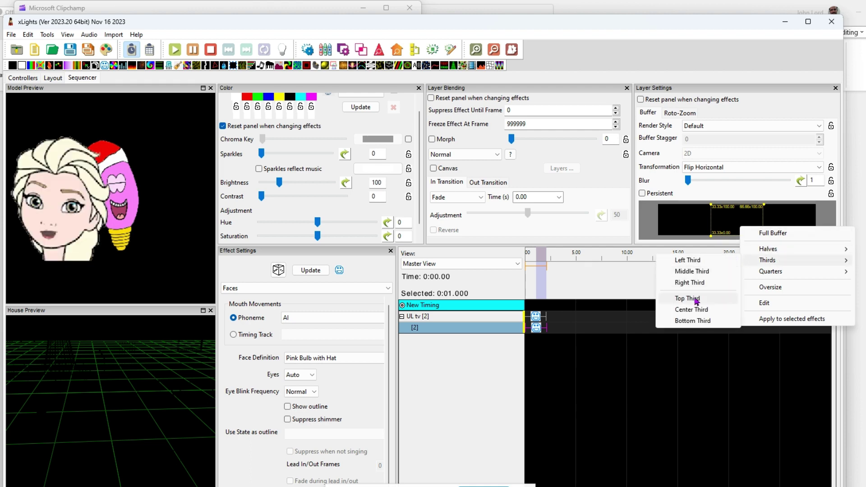
click(695, 321)
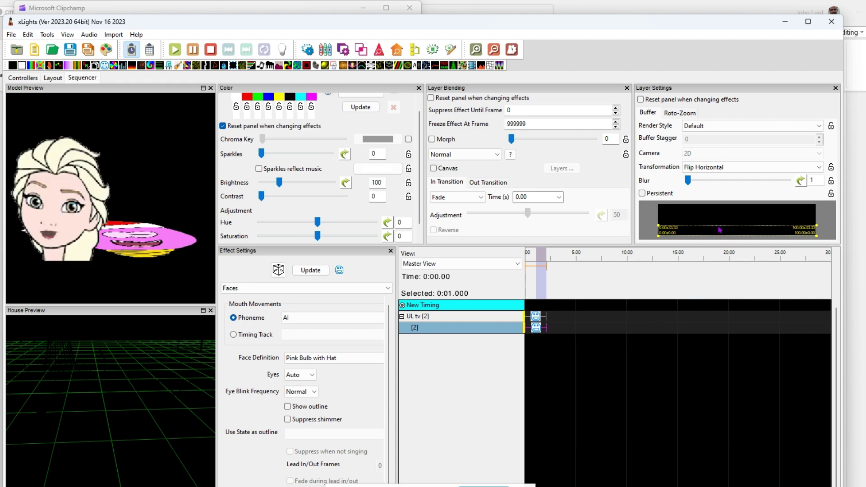
right_click(735, 211)
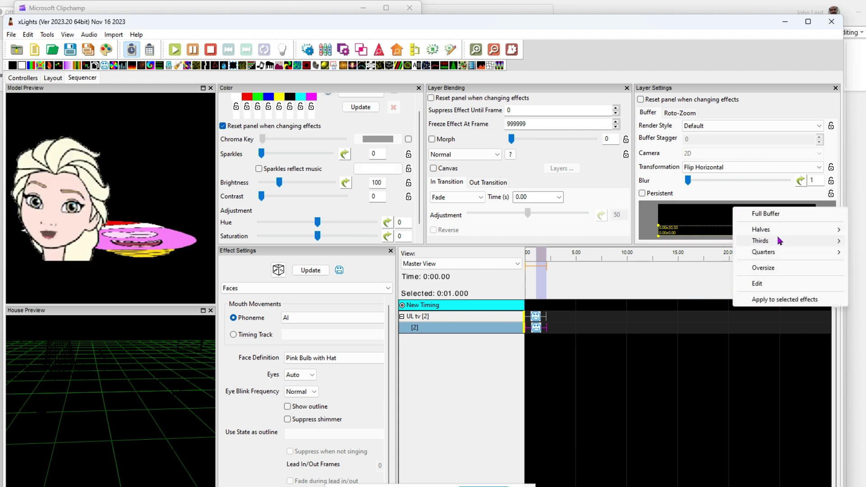
mouse_move(758, 240)
click(686, 265)
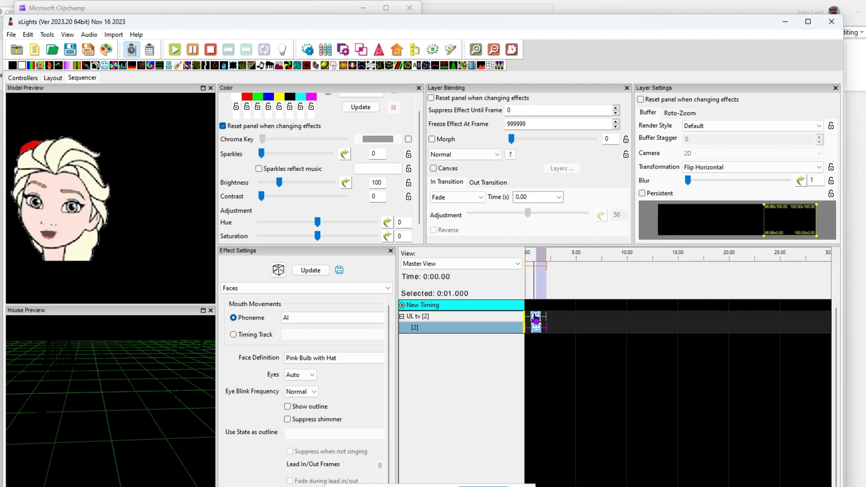
Confine Elsa's Faces effect to the Top Left quarter of the buffer.
click(536, 316)
right_click(706, 219)
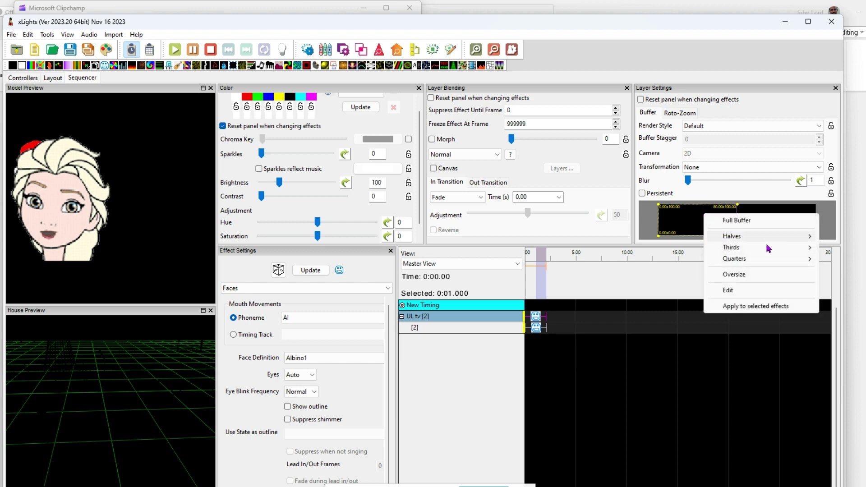
mouse_move(766, 260)
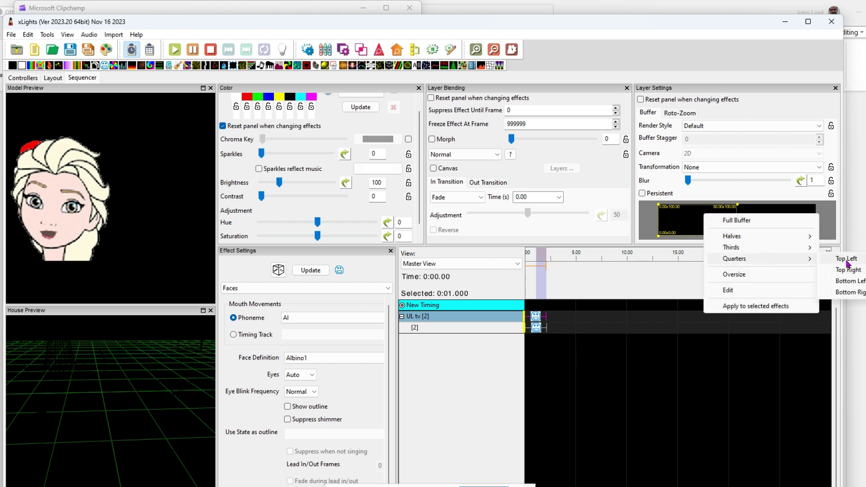
click(846, 259)
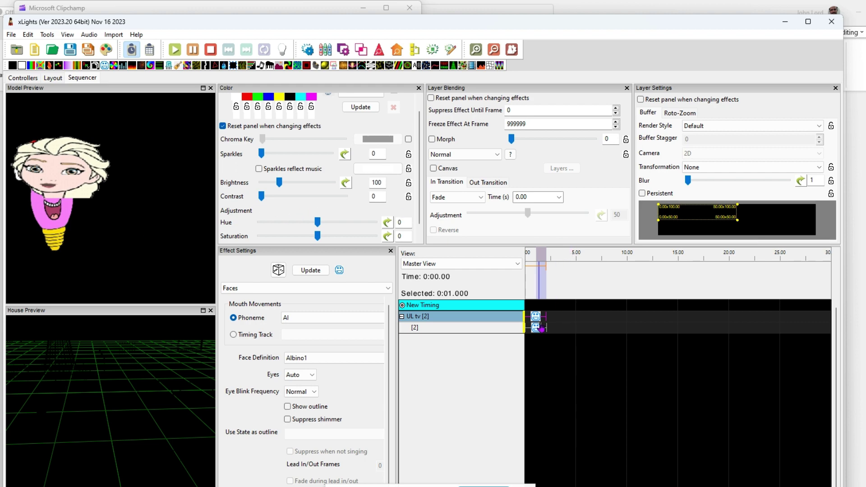
Set the pink bulb face's Transformation to None.
click(536, 329)
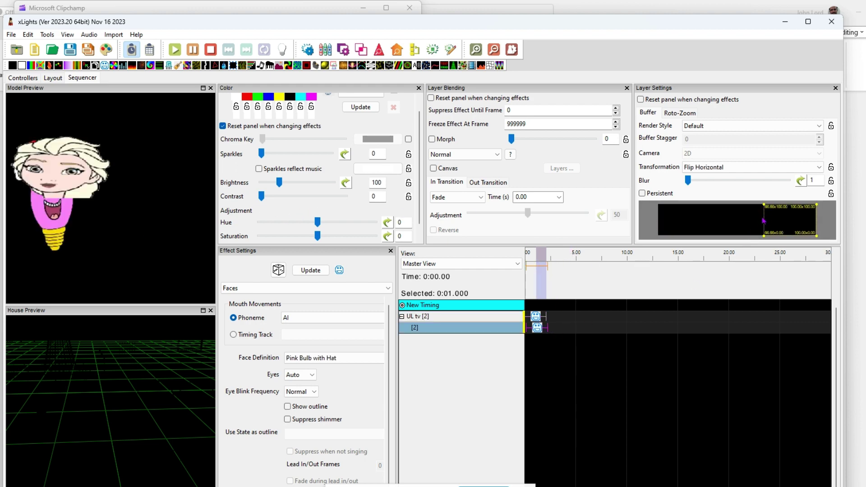
click(743, 169)
click(726, 181)
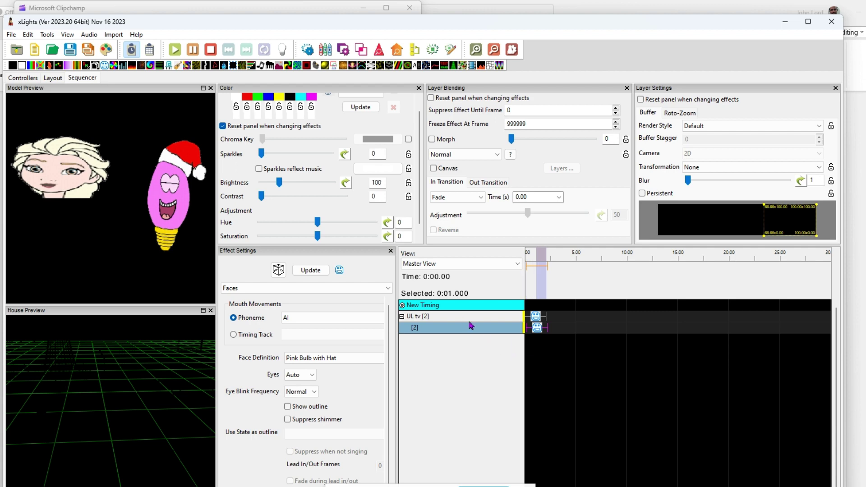
Insert a new layer on UL tv holding a Faces effect using the TomThumb definition.
right_click(471, 326)
click(498, 329)
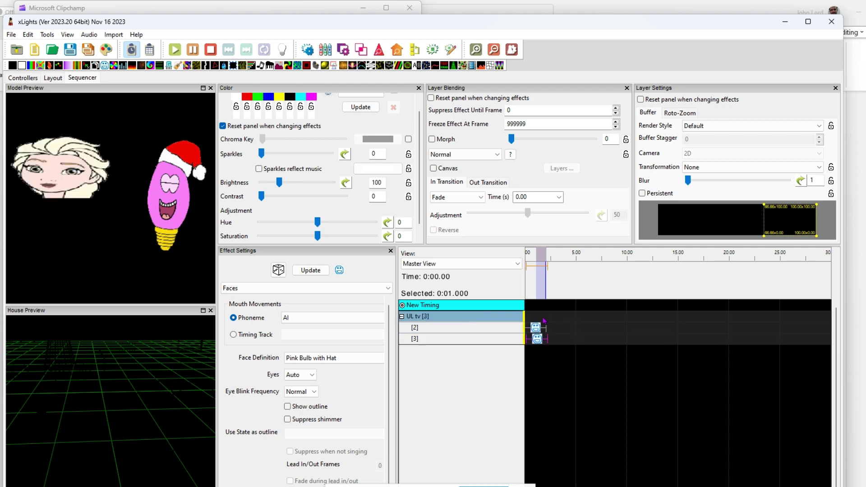
click(533, 317)
click(541, 317)
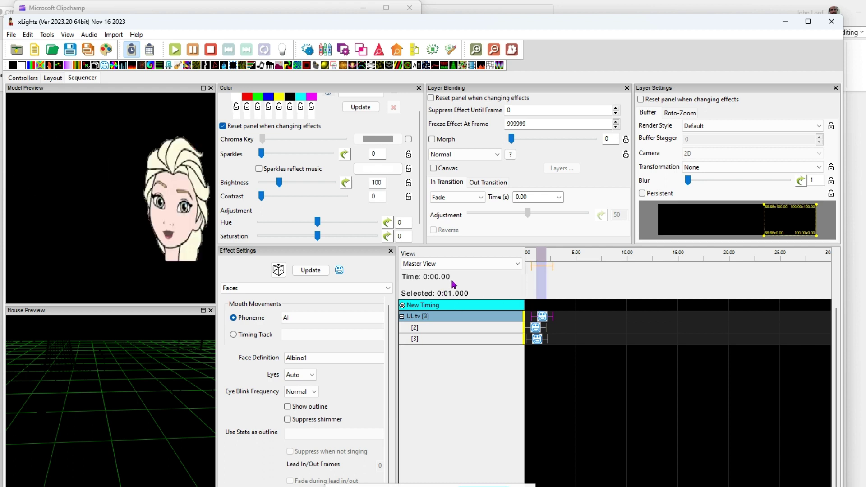
click(367, 357)
click(359, 437)
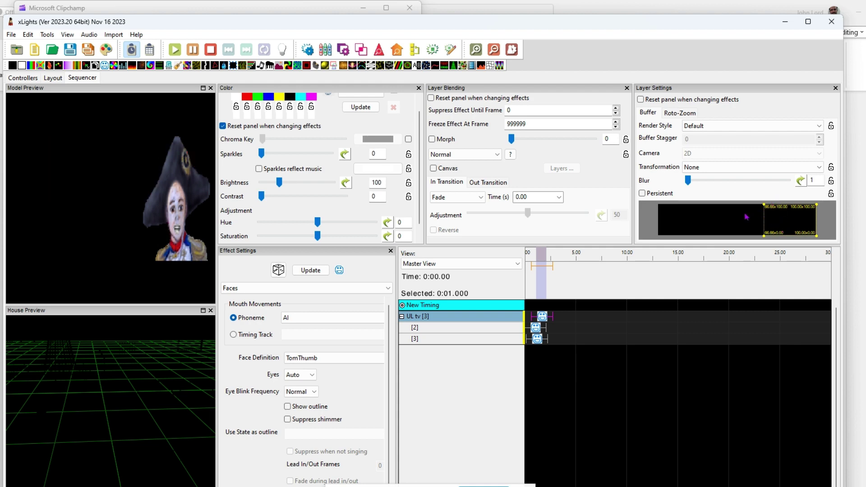
Confine TomThumb's face to the Bottom Left quarter of the buffer.
right_click(782, 213)
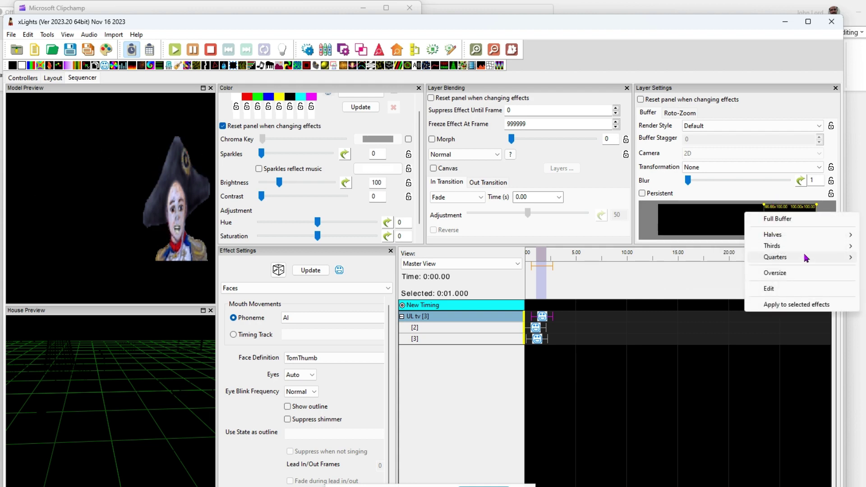
mouse_move(794, 257)
click(718, 282)
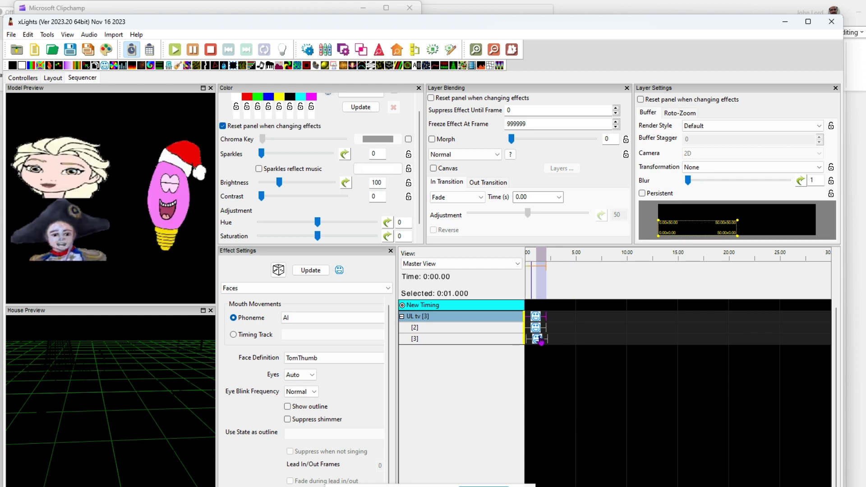
click(541, 343)
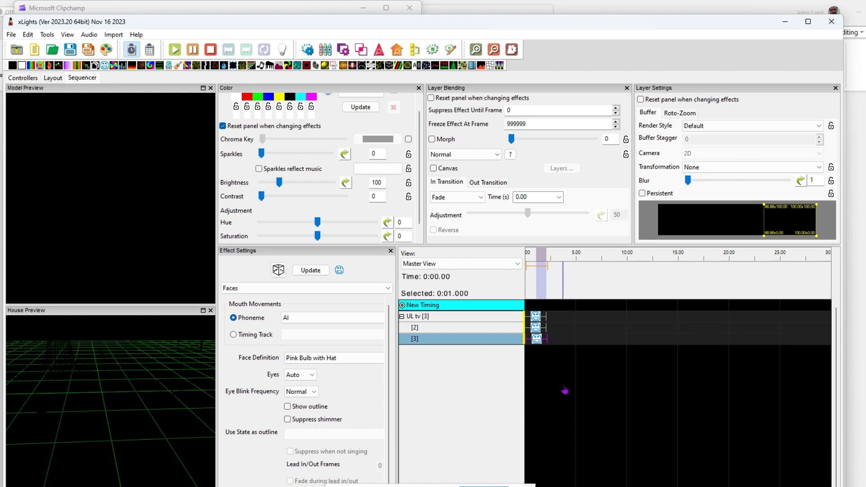